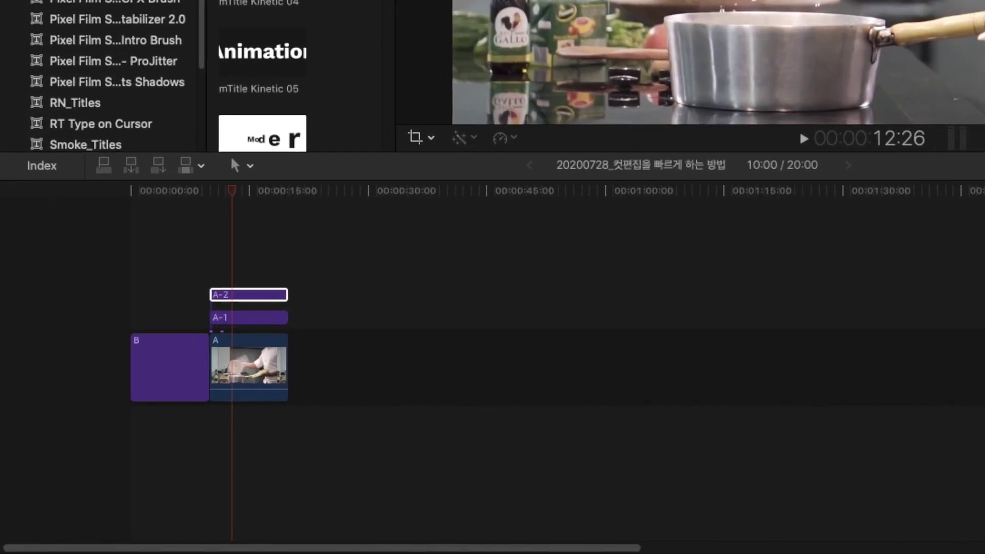
Delete clip A together with its connected titles, and undo the deletion
click(140, 444)
key(Delete)
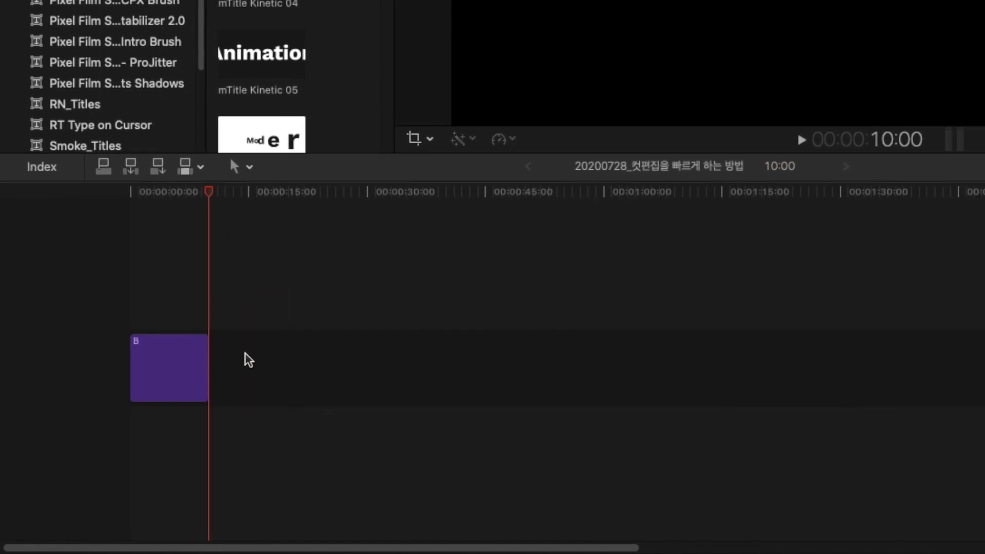
key(super+z)
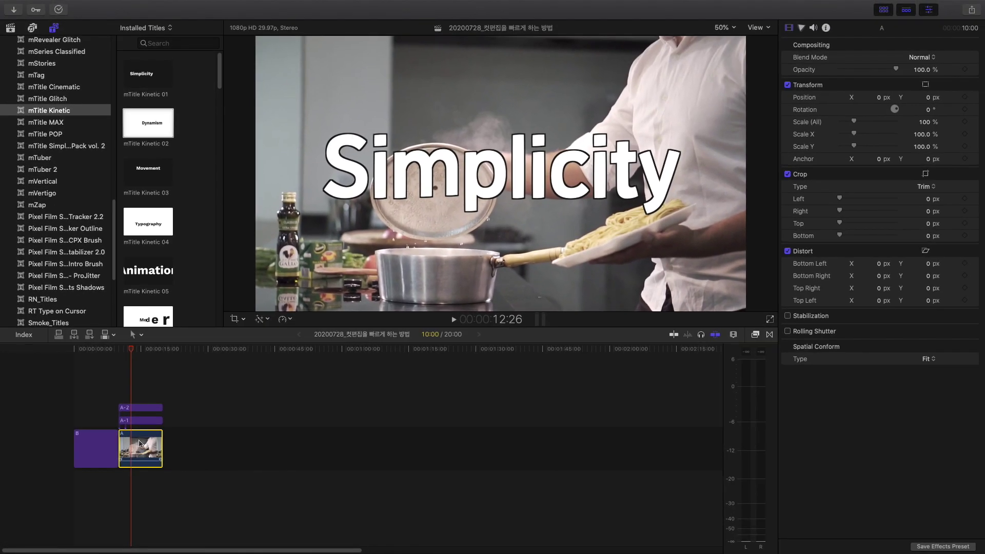
Move clip B after clip A and extend title A-2 to a 20:00 duration spanning both clips
click(143, 358)
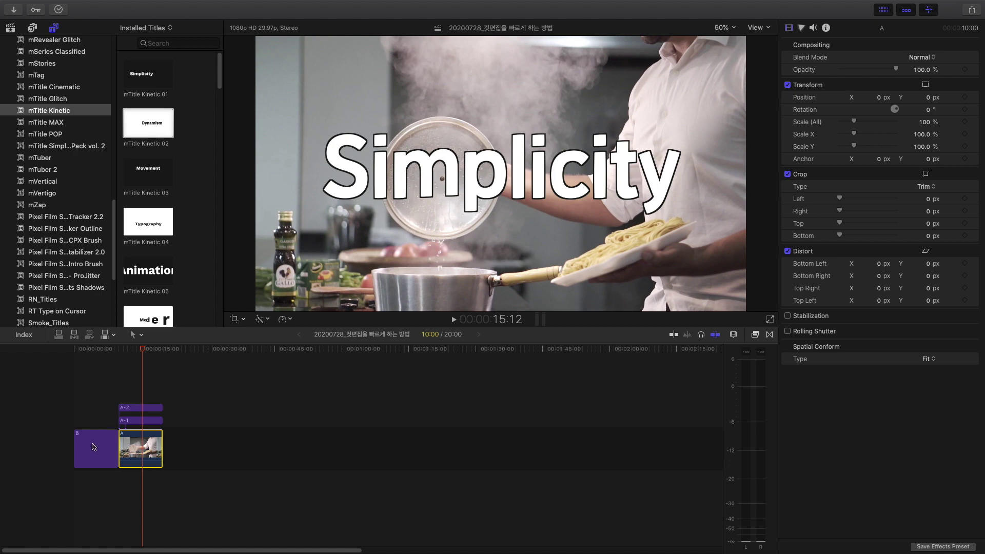
drag(94, 447, 162, 407)
Trim the end of title A-1 to 10:00 and move title A-2's connection point near the end of clip B
mouse_move(121, 354)
mouse_down()
mouse_move(100, 353)
mouse_move(123, 362)
mouse_up()
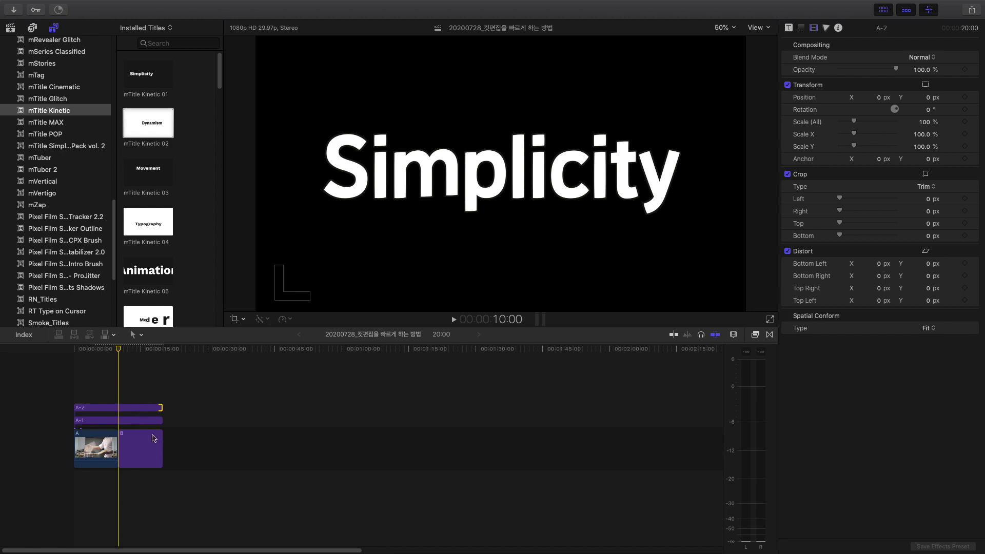
key(alt+])
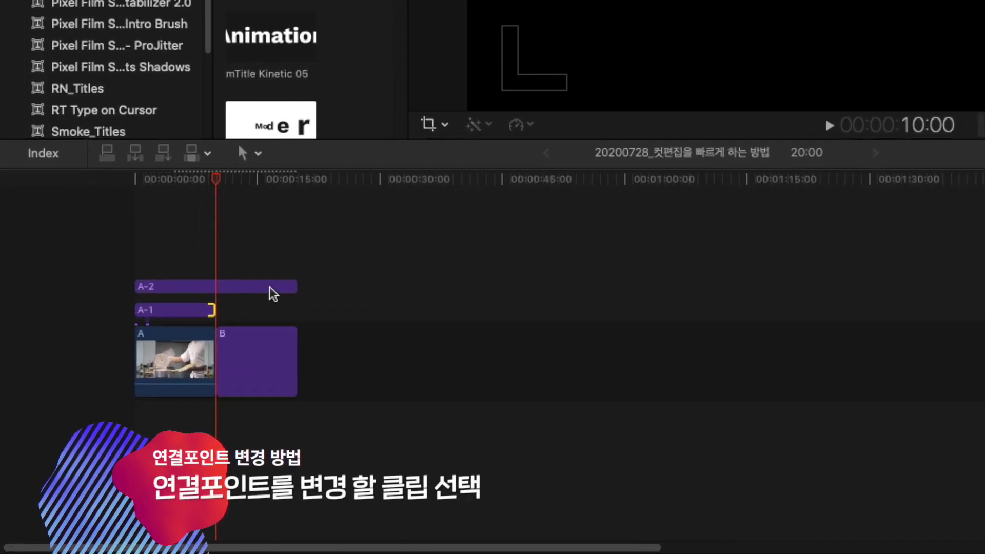
click(273, 294)
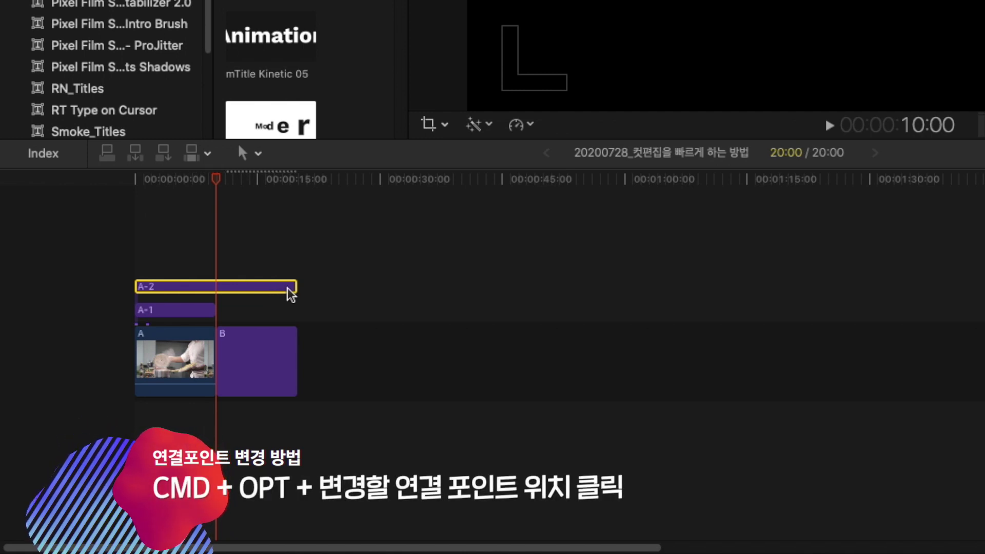
alt+super+click(289, 291)
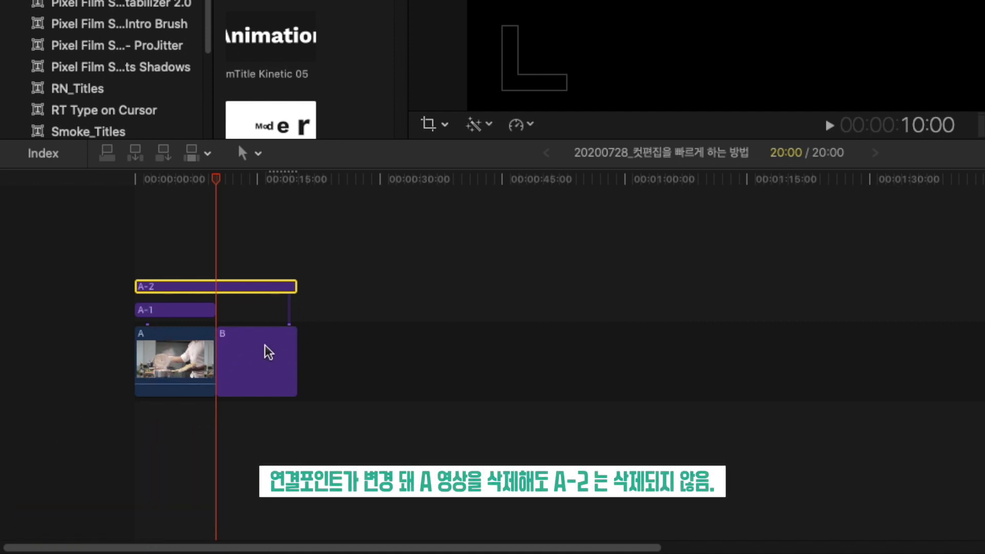
Try deleting clip A, undo the deletion, and select title A-2 to check its connection to clip B
click(171, 355)
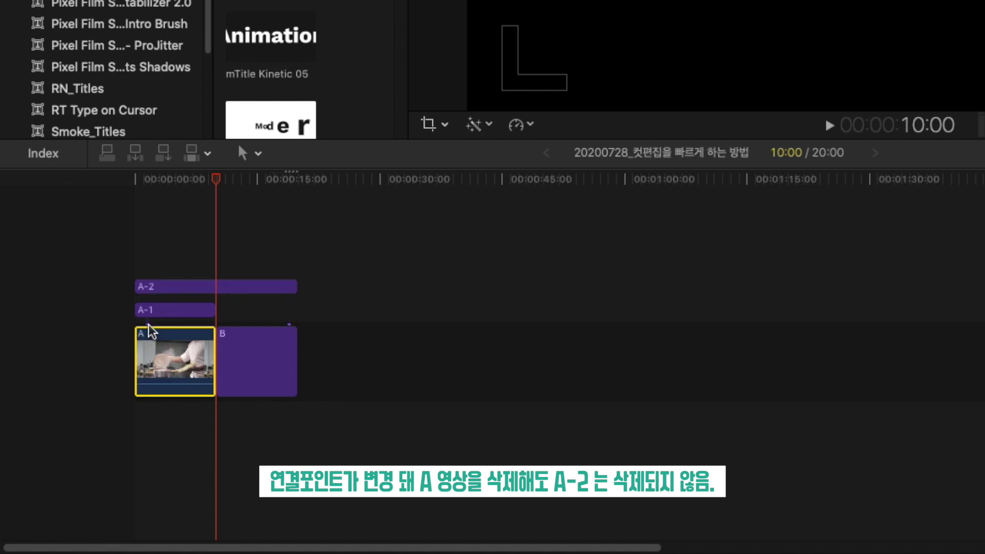
key(Delete)
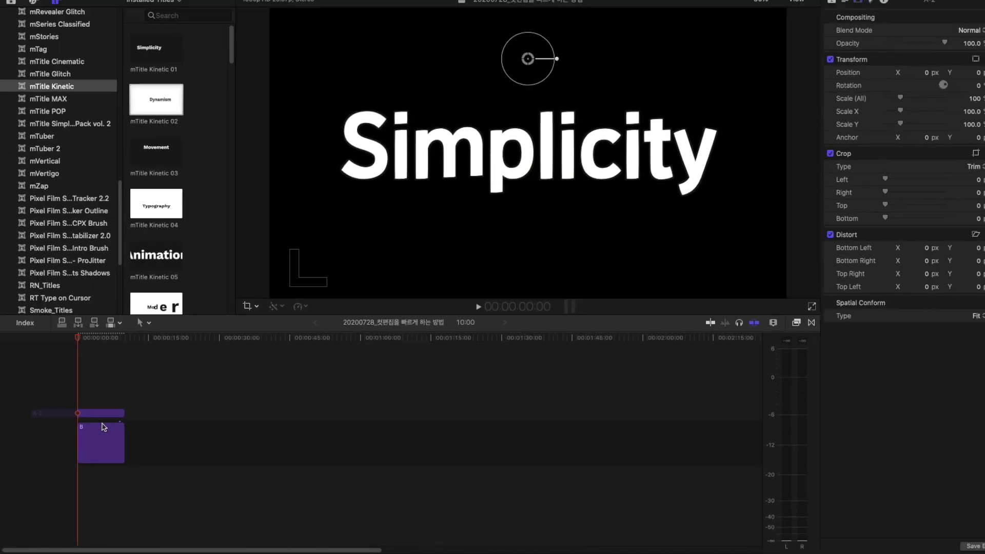
key(super+z)
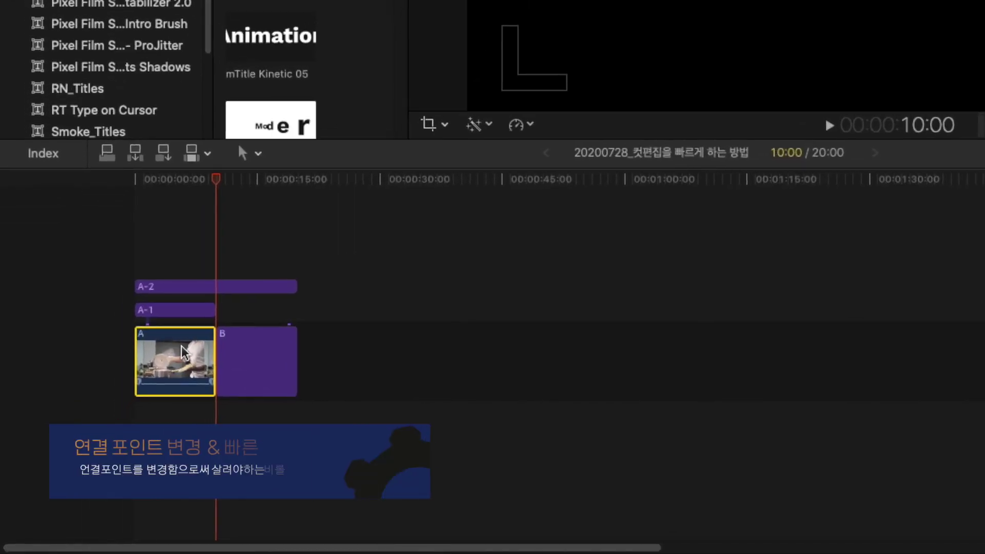
click(149, 285)
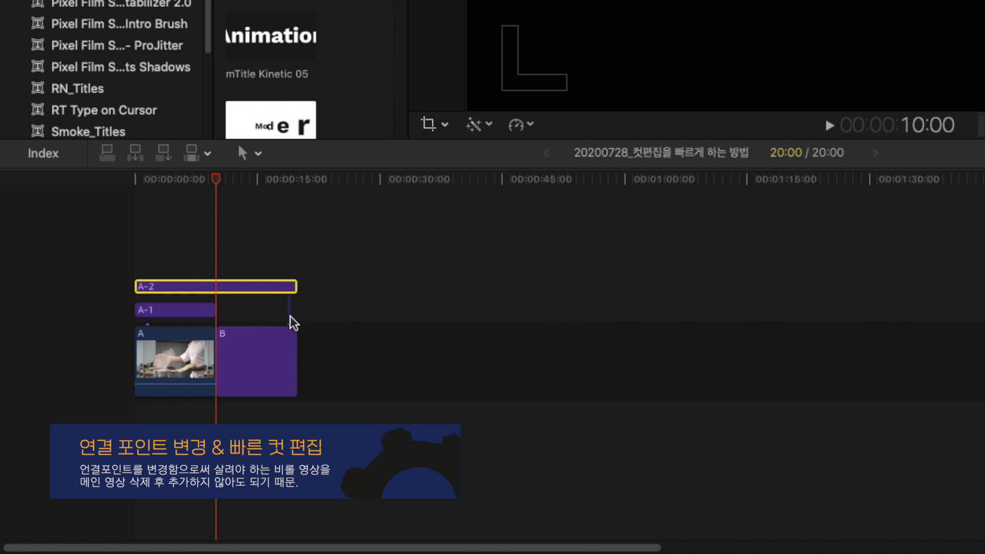
click(191, 291)
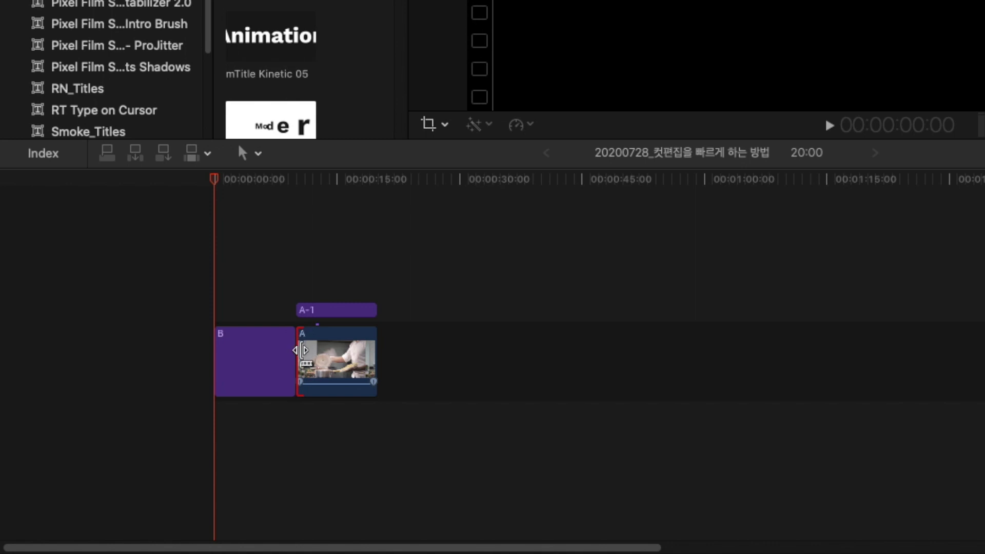
Trim the start of clip A beneath title A-1 repeatedly, with and without overriding connections, restoring its full length between trims
drag(301, 350, 315, 347)
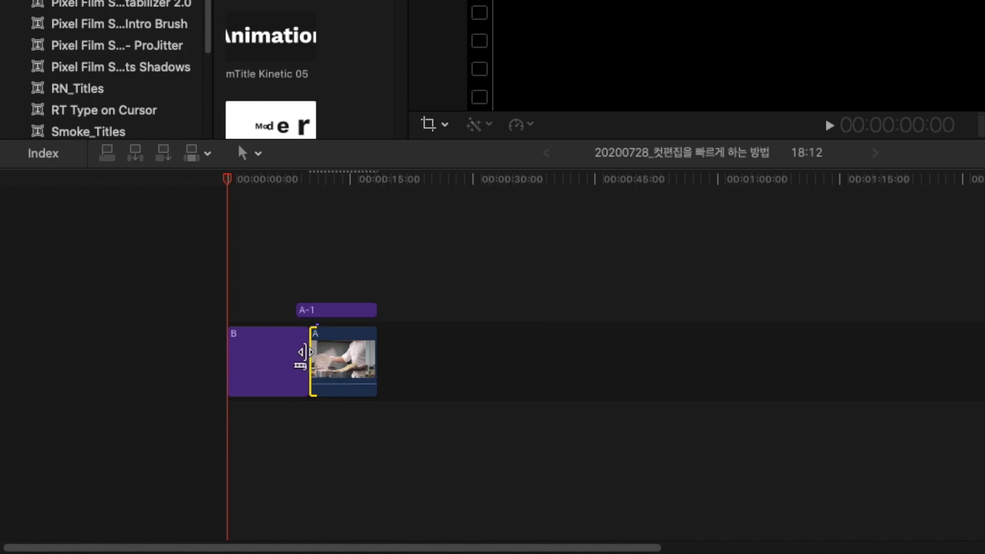
drag(306, 343, 315, 340)
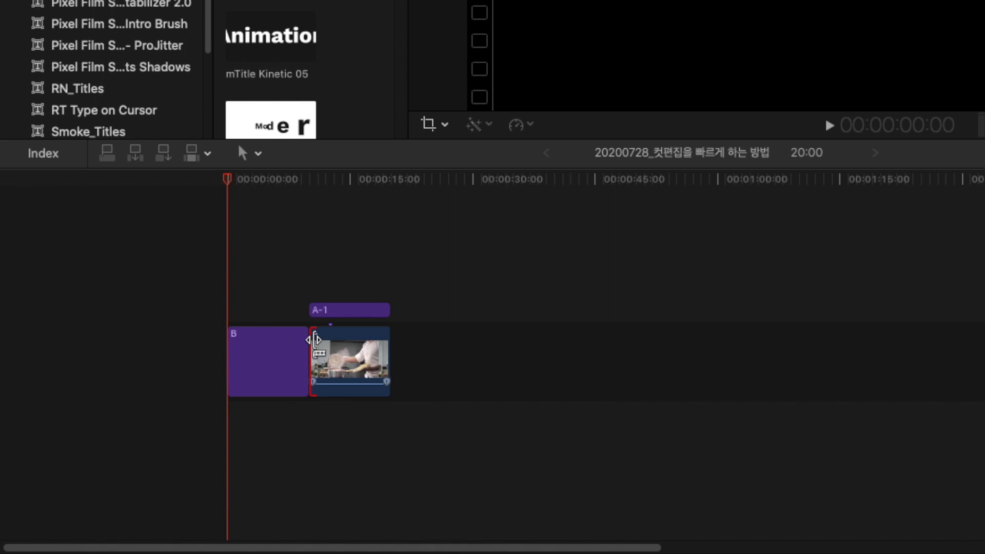
drag(315, 339, 328, 339)
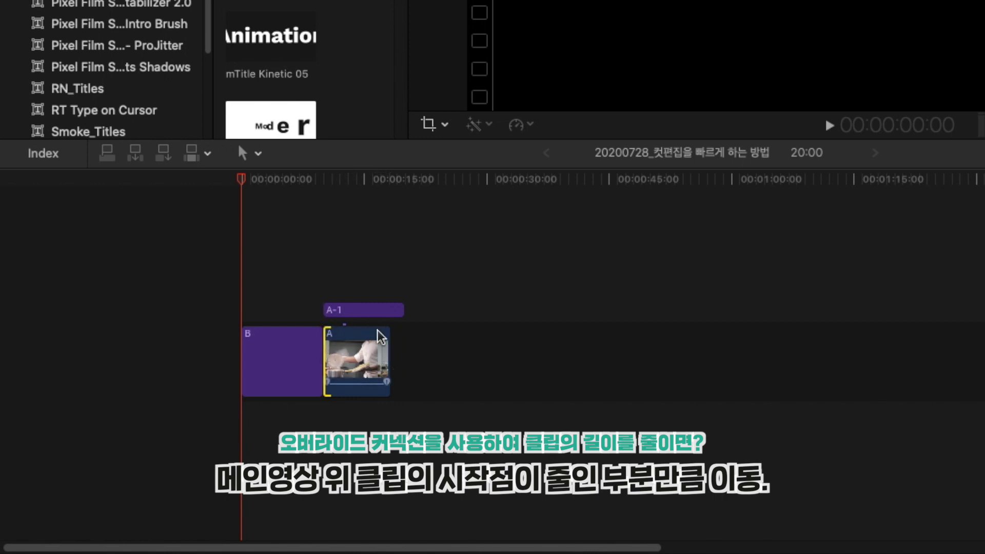
drag(386, 351, 403, 351)
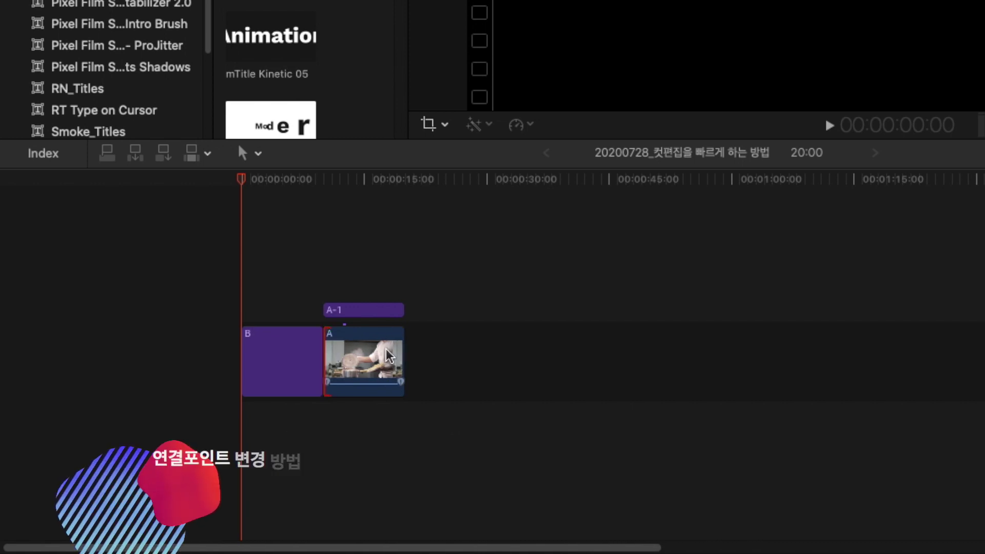
click(329, 340)
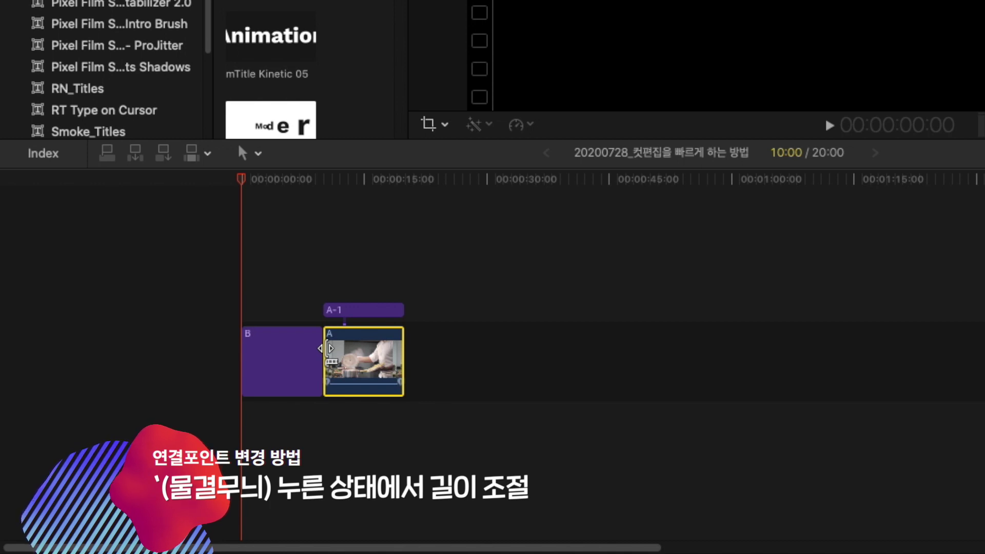
drag(327, 348, 337, 348)
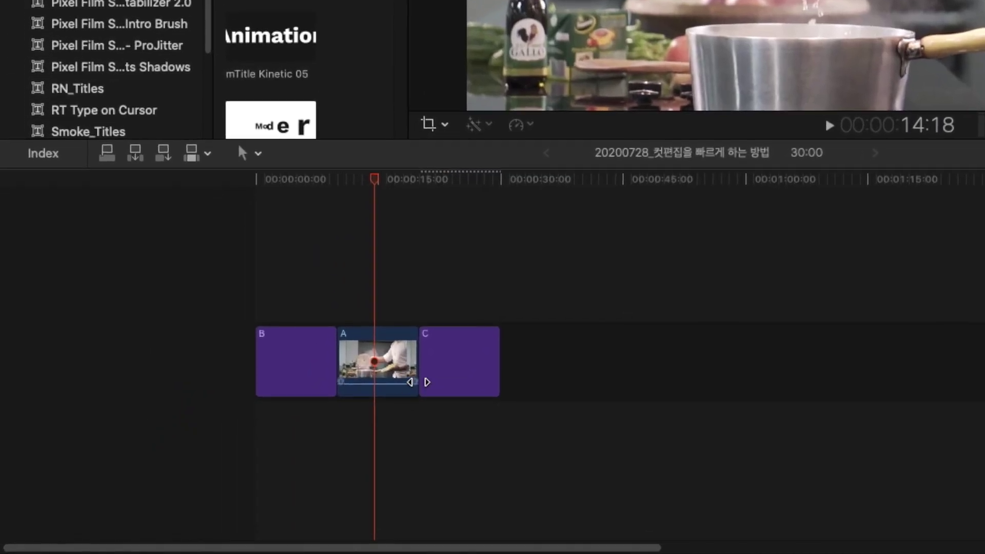
Try deleting clip A between clips B and C with a gap left behind, undo it, and ripple delete the clip
click(382, 377)
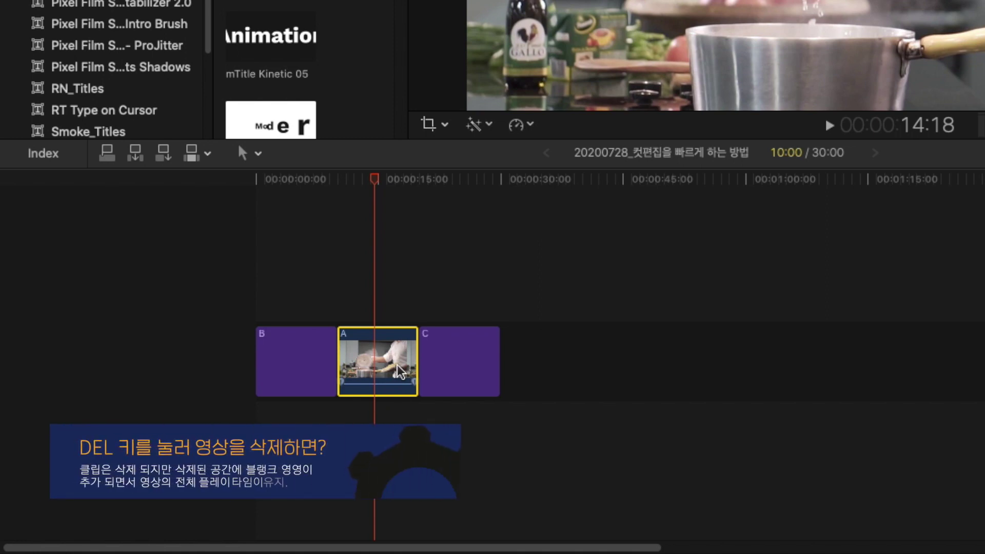
key(Delete)
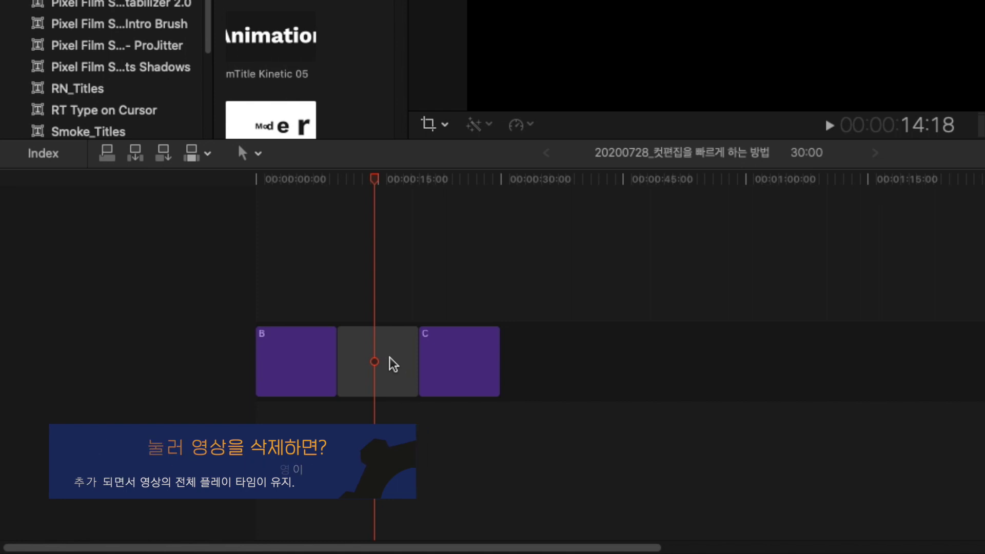
key(super+z)
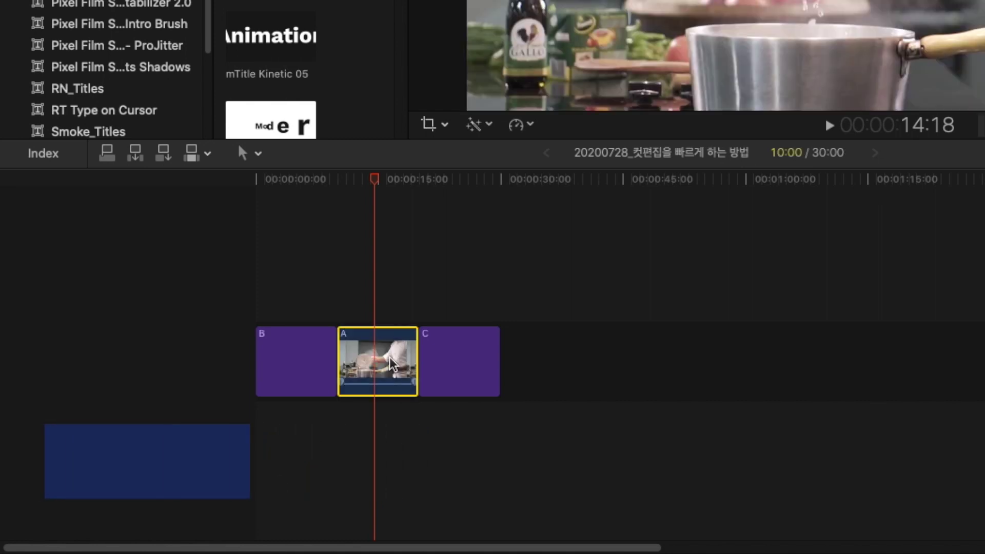
key(BackSpace)
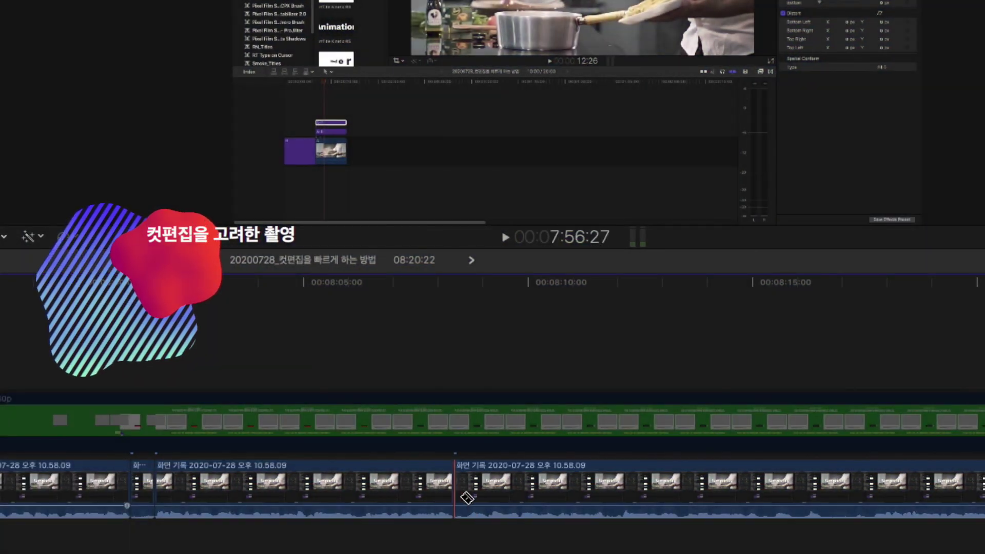
Blade the screen-recording clip at the beginnings and ends of the pauses to isolate them as short segments
click(614, 494)
click(630, 492)
click(832, 490)
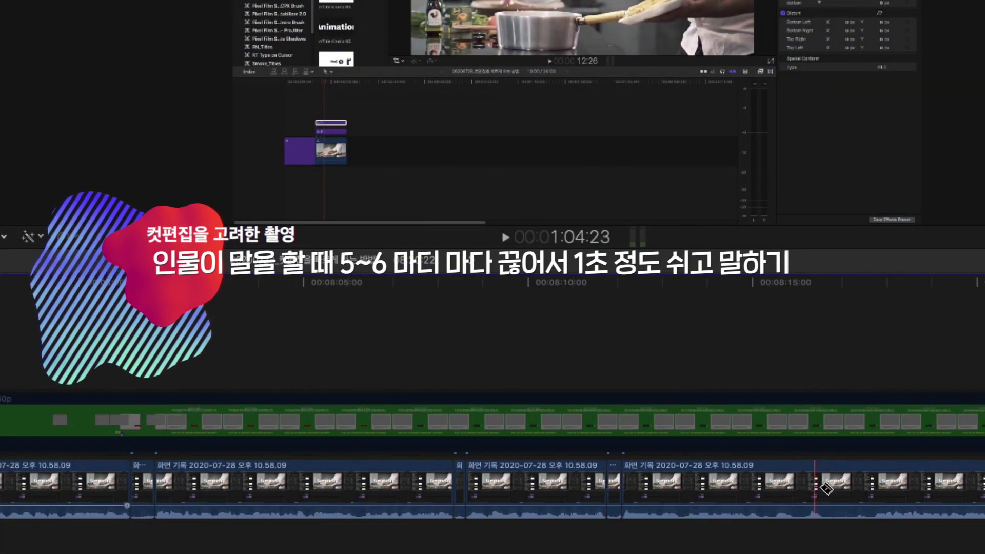
click(882, 487)
Delete the four short pause segments from the screen-recording track one by one, leaving gaps in their places
key(a)
click(849, 482)
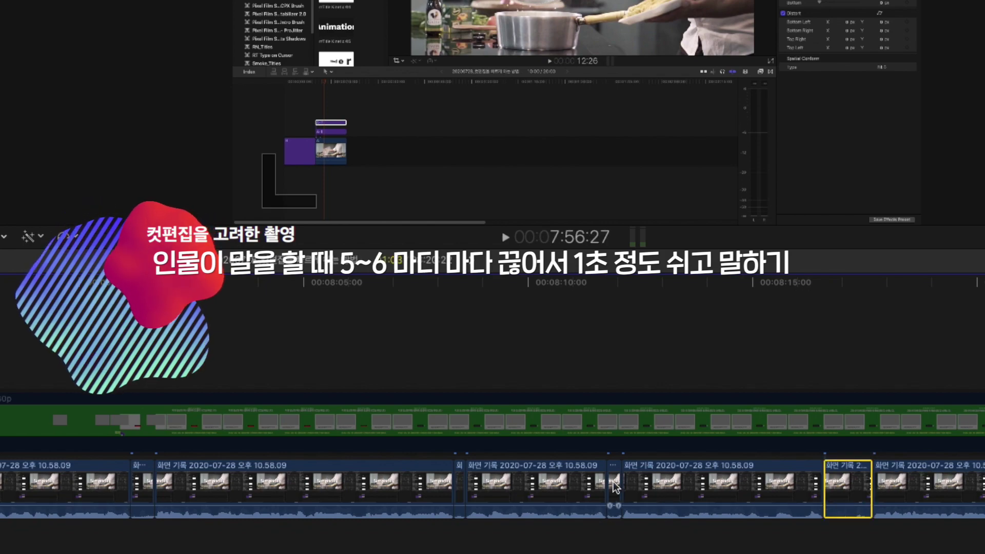
key(Delete)
click(614, 482)
key(Delete)
click(459, 485)
key(Delete)
click(143, 484)
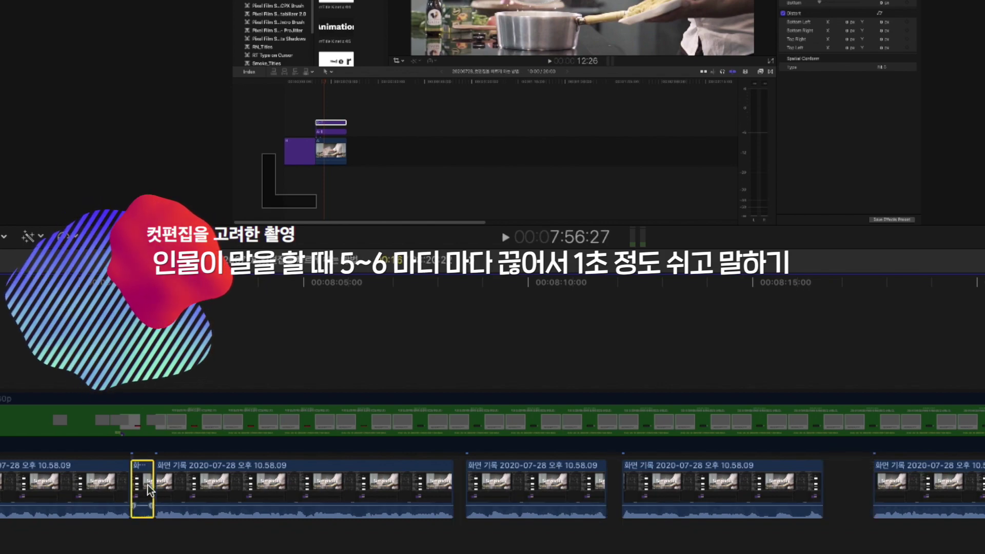
key(Delete)
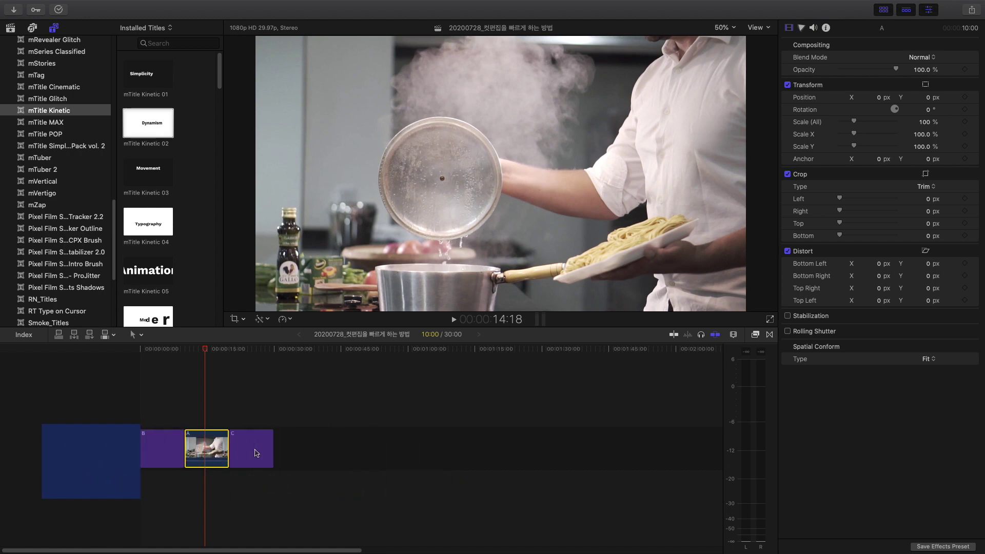
key(shift+z)
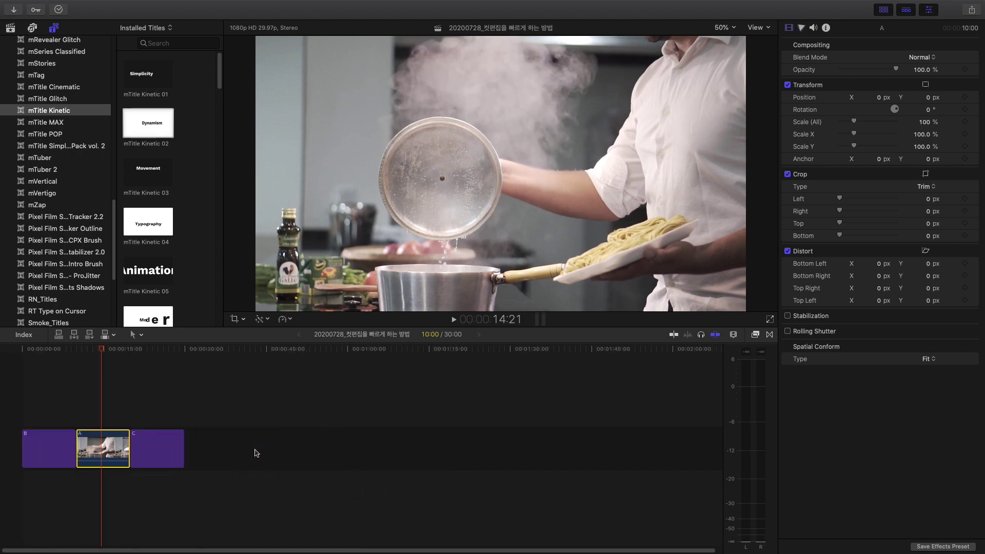